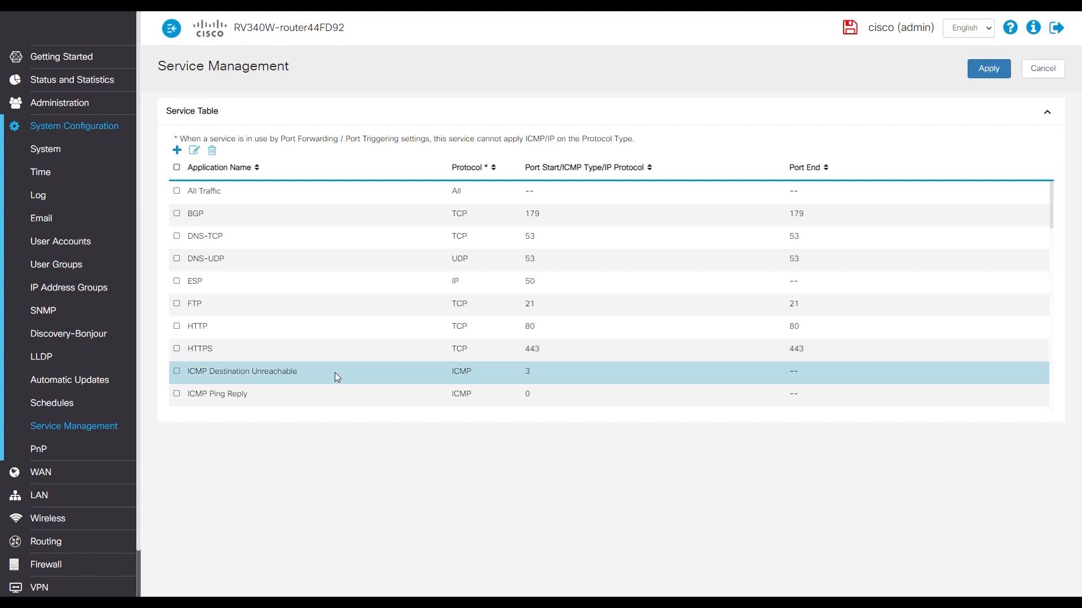
# Add a service named Phoneservice_RTP_UDP_5062 using UDP with start and end port 5062, and apply it.
pyautogui.click(177, 150)
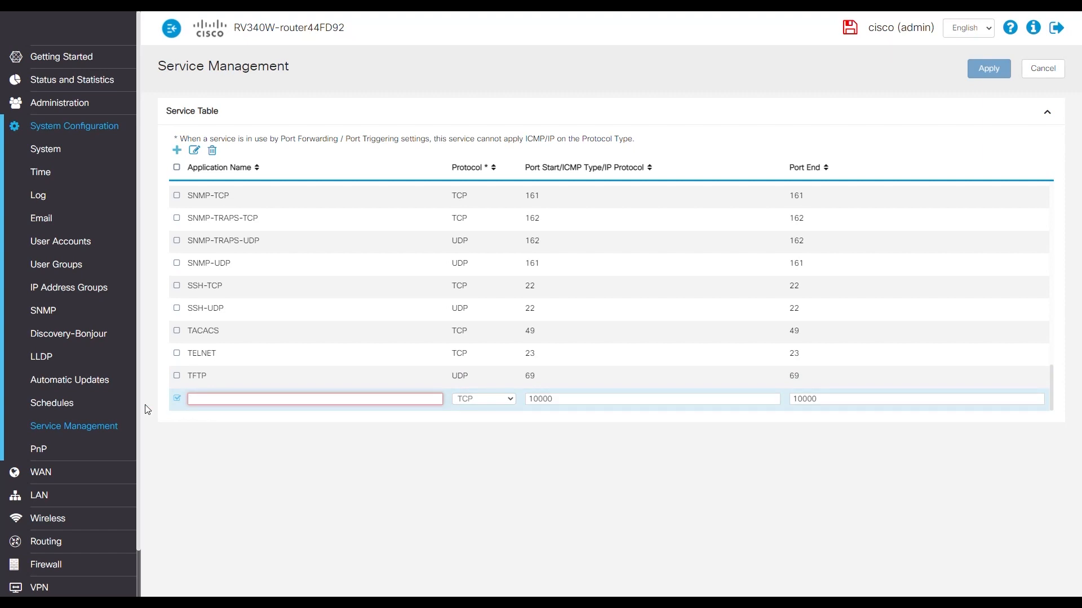
pyautogui.write('Phoneservic')
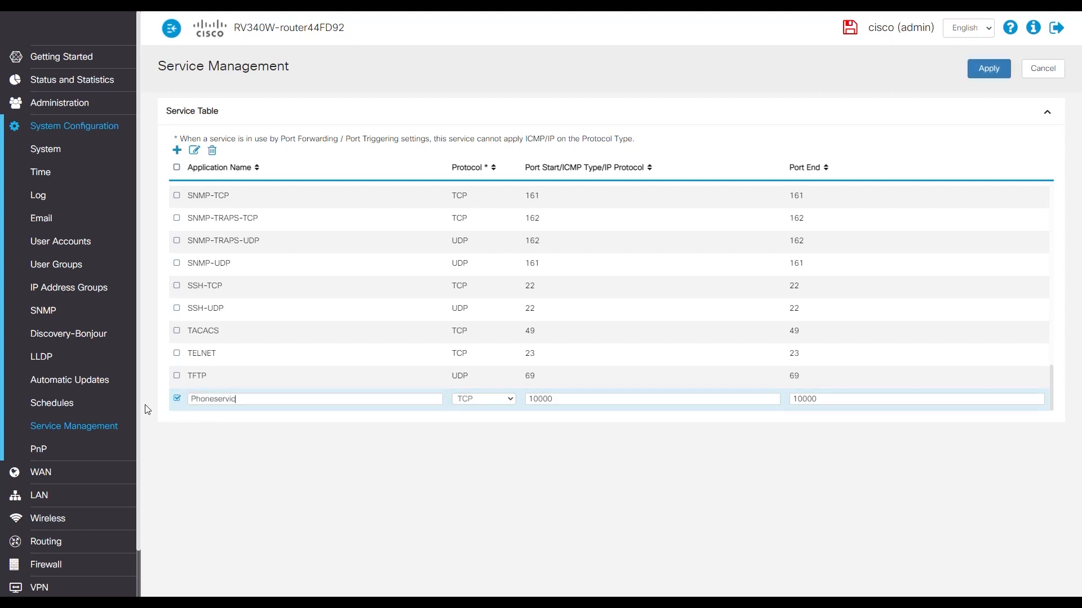
pyautogui.write('e_RTP_UDP_5062')
pyautogui.click(508, 400)
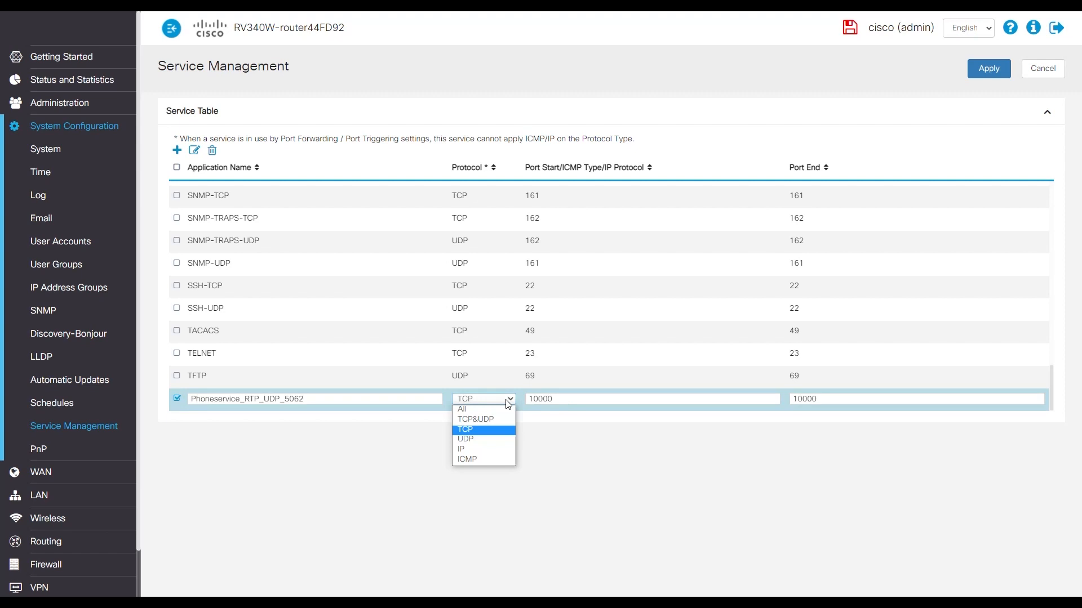
pyautogui.click(476, 438)
pyautogui.press('Tab')
pyautogui.write('5062')
pyautogui.press('Tab')
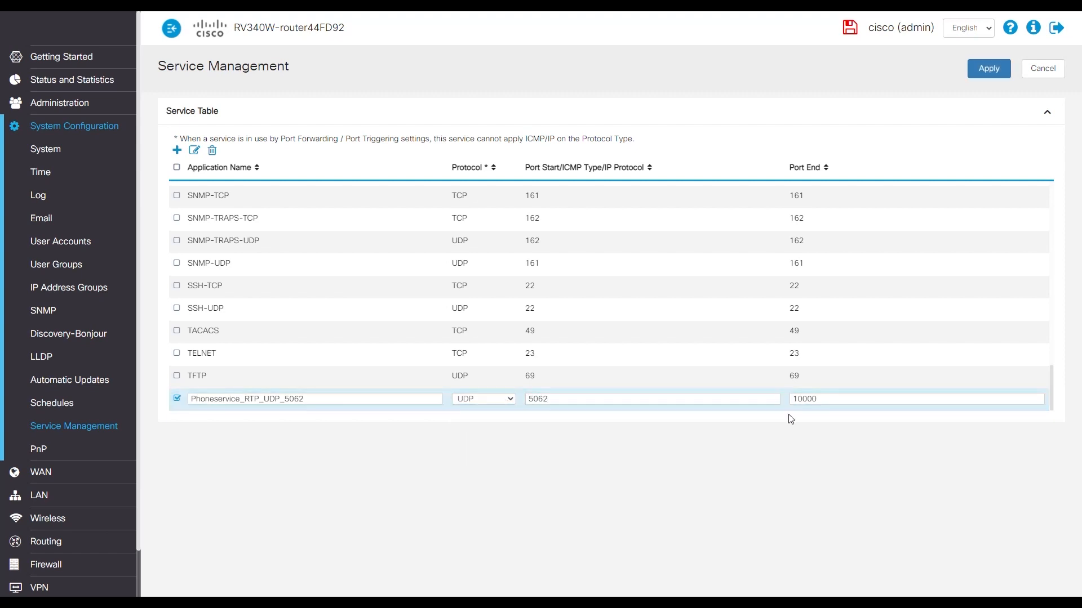
pyautogui.write('5062')
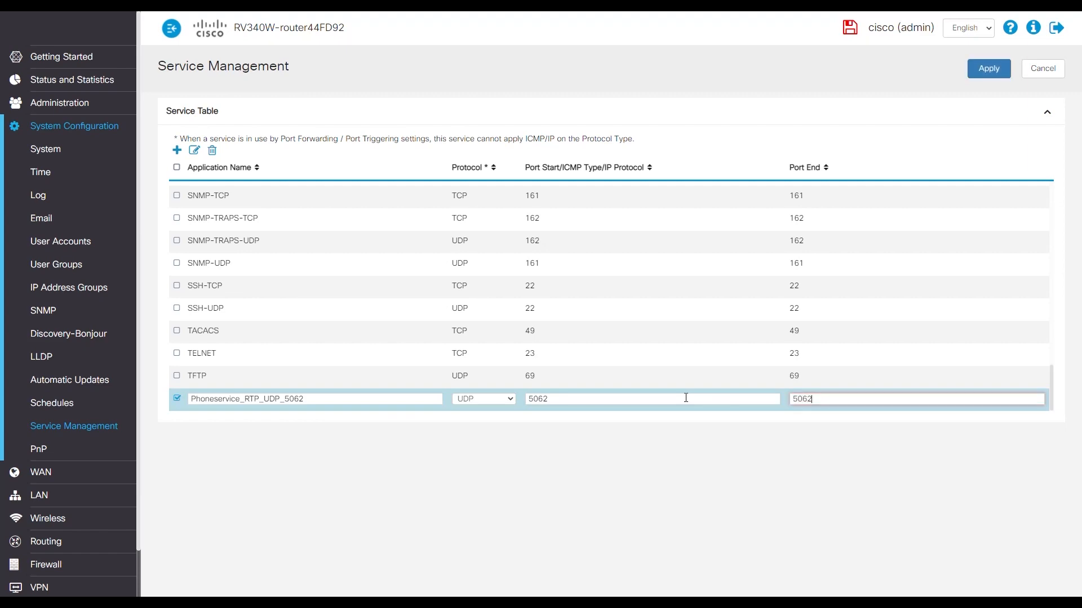
pyautogui.click(1007, 68)
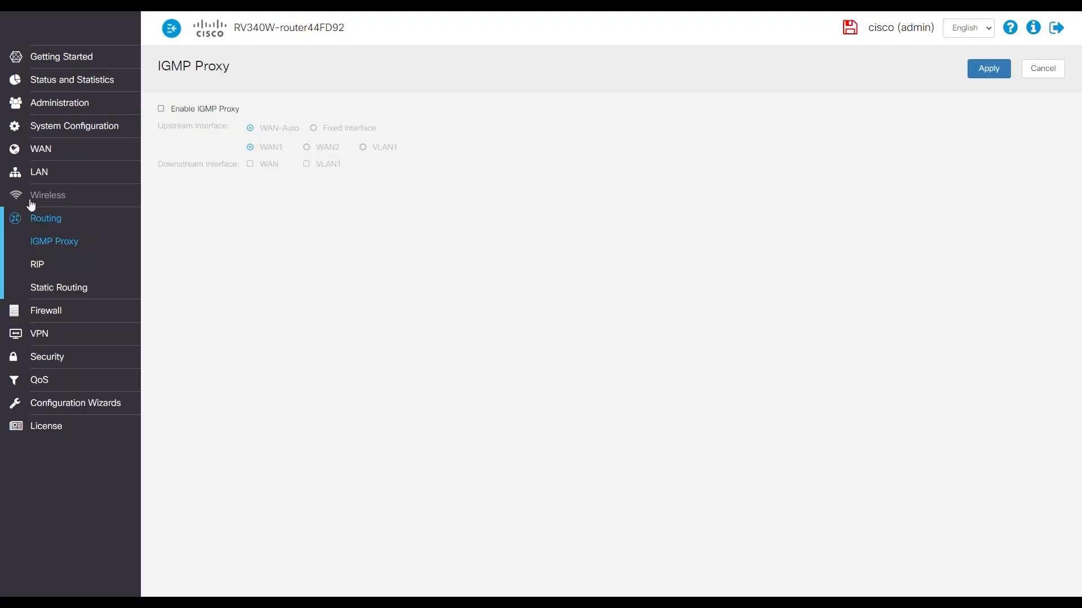
# Start a new QoS traffic class named Phoneservice.
pyautogui.click(49, 195)
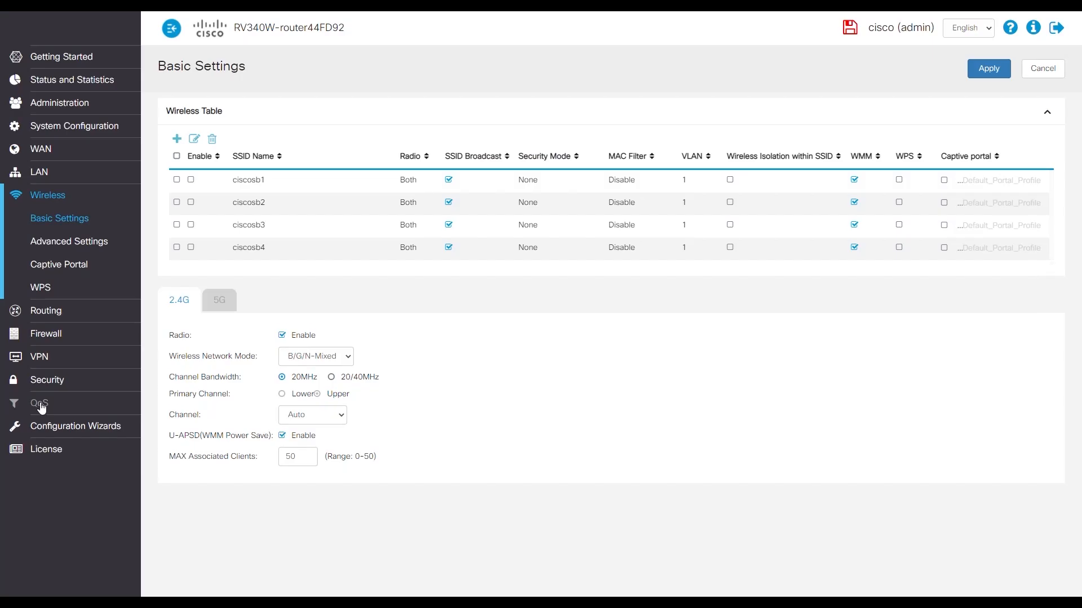
pyautogui.click(40, 403)
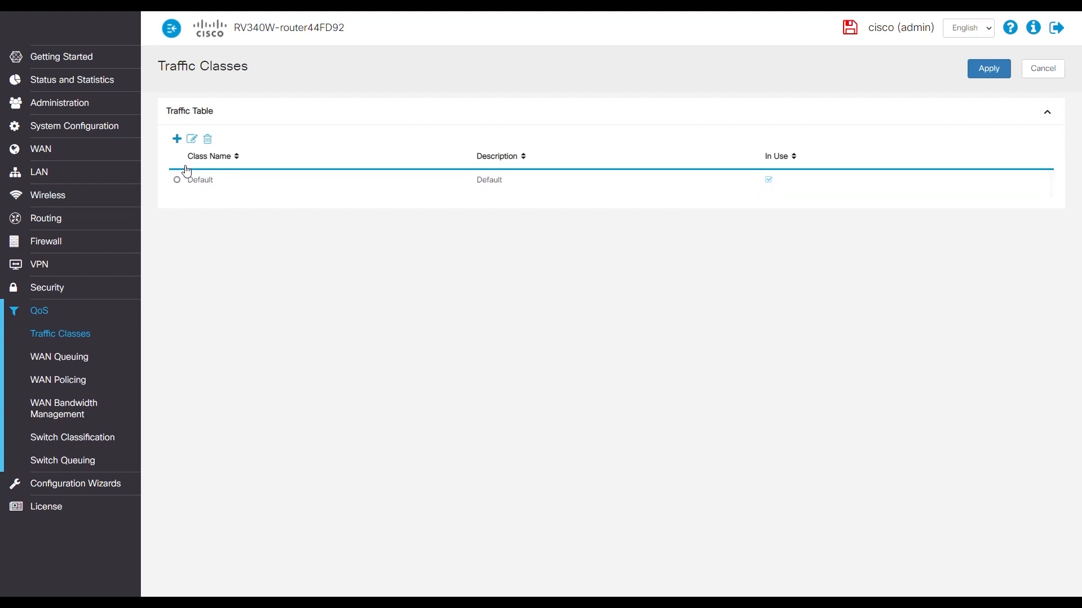
pyautogui.click(179, 143)
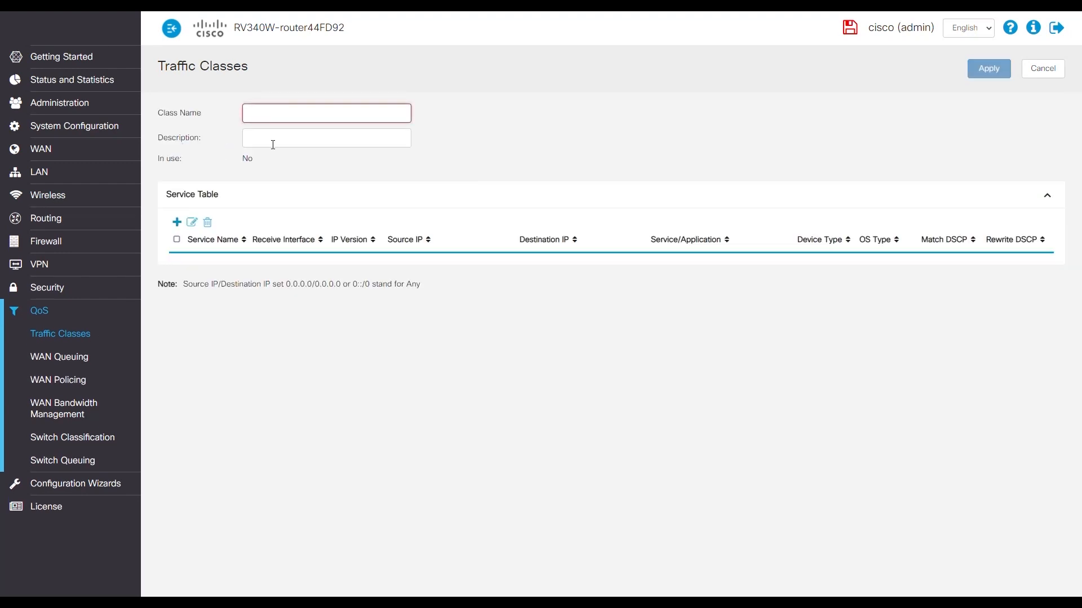
pyautogui.click(273, 118)
pyautogui.write('P')
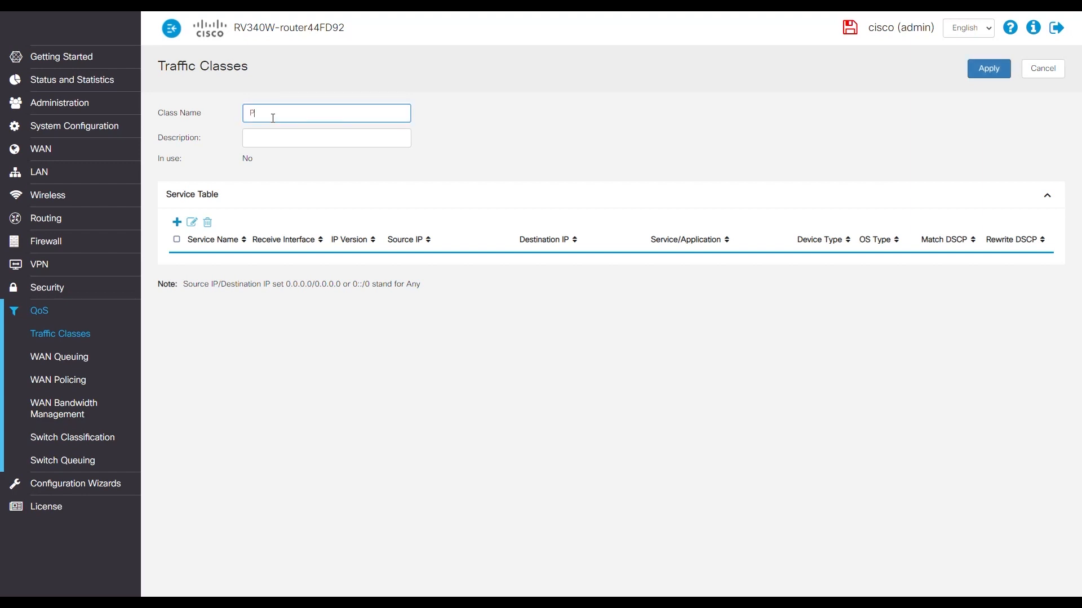
pyautogui.write('honeservice')
pyautogui.click(299, 138)
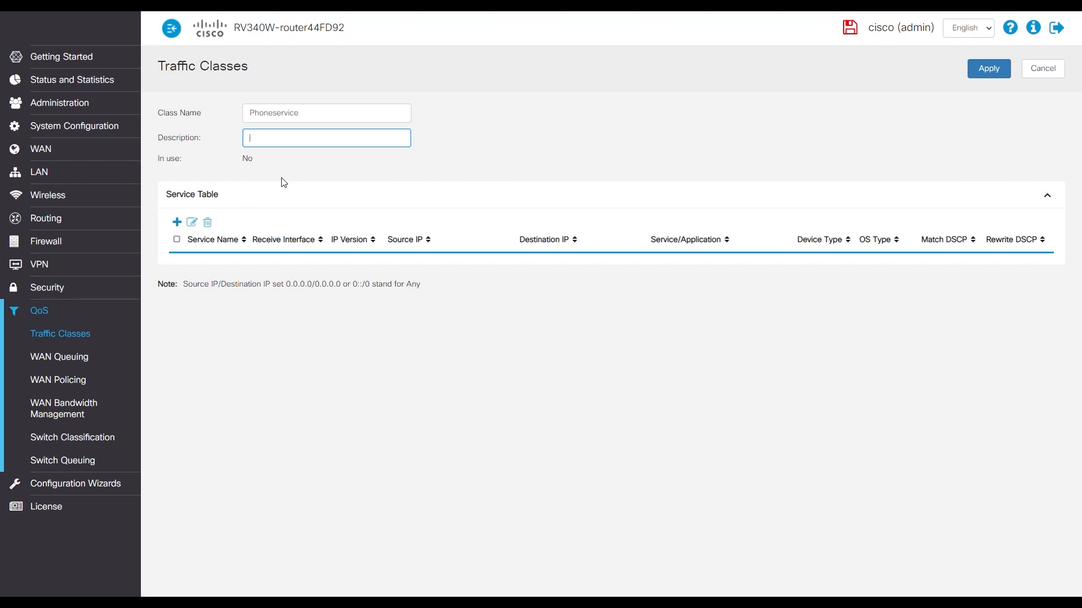
# Add a service entry named Phoneserive to the traffic class and set its IP version to IPv4.
pyautogui.click(177, 221)
pyautogui.write('Ph')
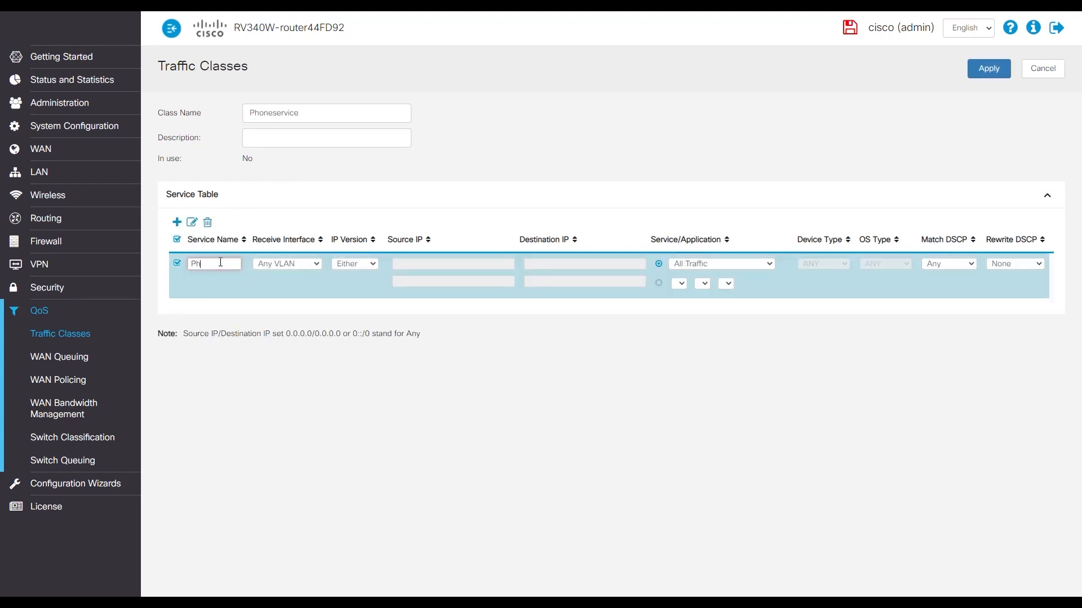
pyautogui.write('oneserive')
pyautogui.click(352, 265)
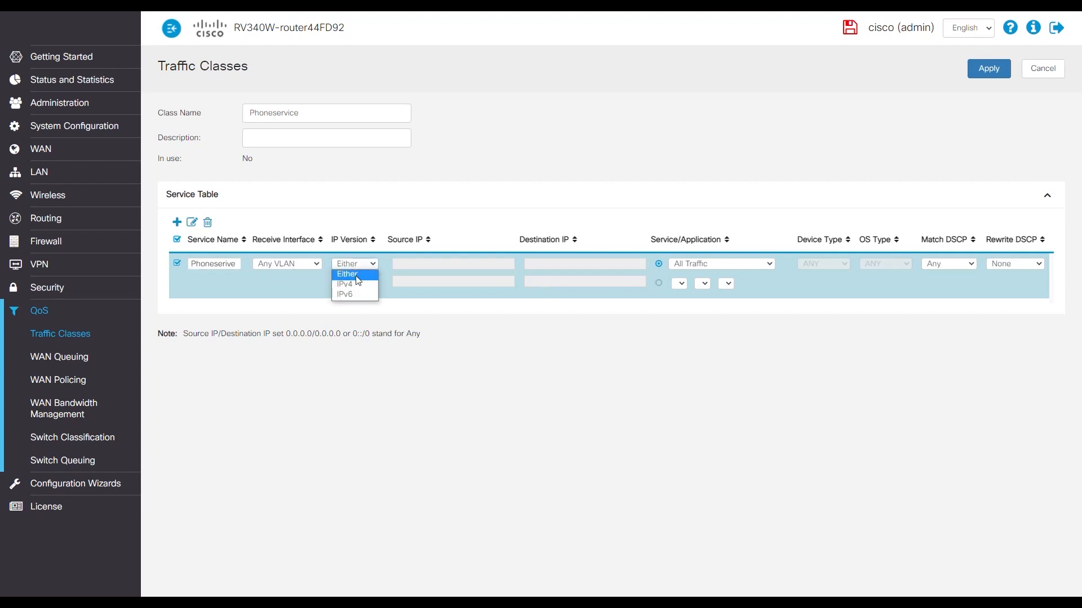
pyautogui.click(346, 286)
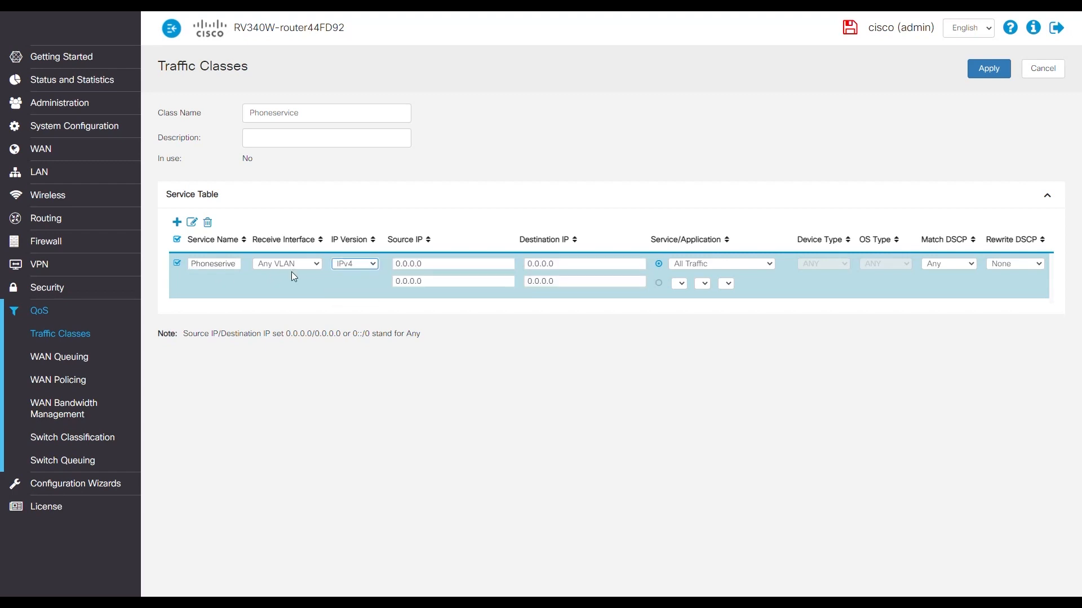
# Set the entry's service to PhoneService_RTP_UDP_5062 and Rewrite DSCP to 46(EF), and apply the traffic class.
pyautogui.click(707, 263)
pyautogui.scroll(-10, 740, 354)
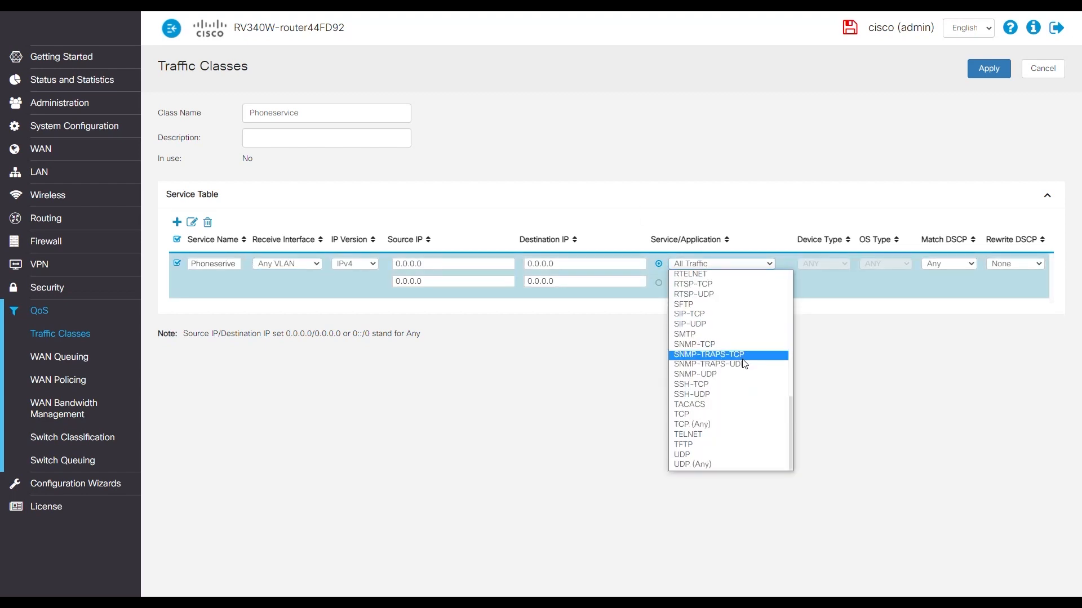
pyautogui.scroll(4, 744, 364)
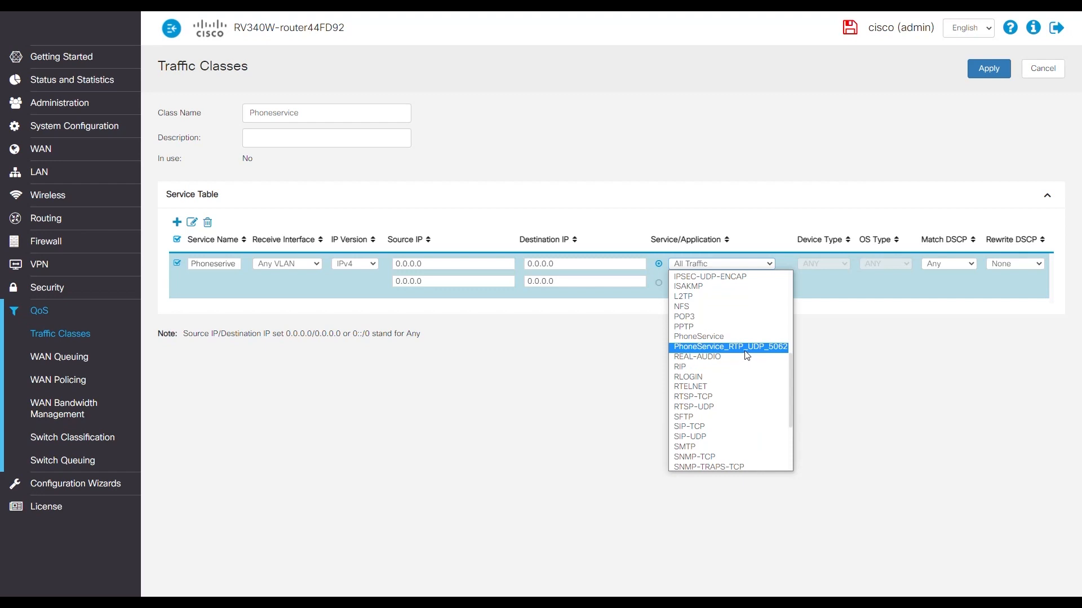
pyautogui.click(746, 347)
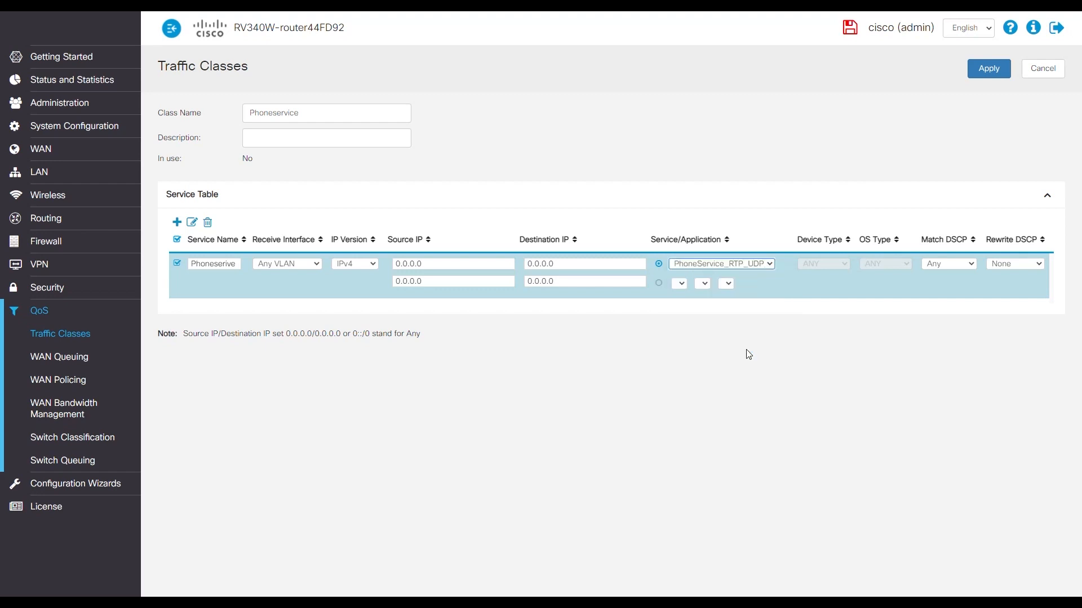
pyautogui.click(1008, 263)
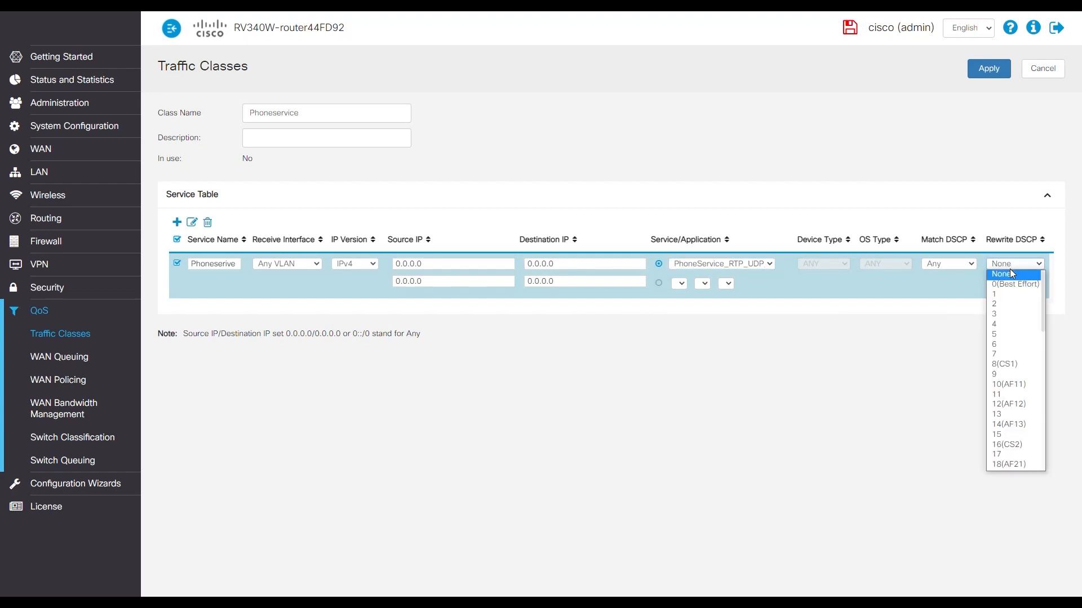
pyautogui.scroll(-10, 1014, 394)
pyautogui.click(1006, 293)
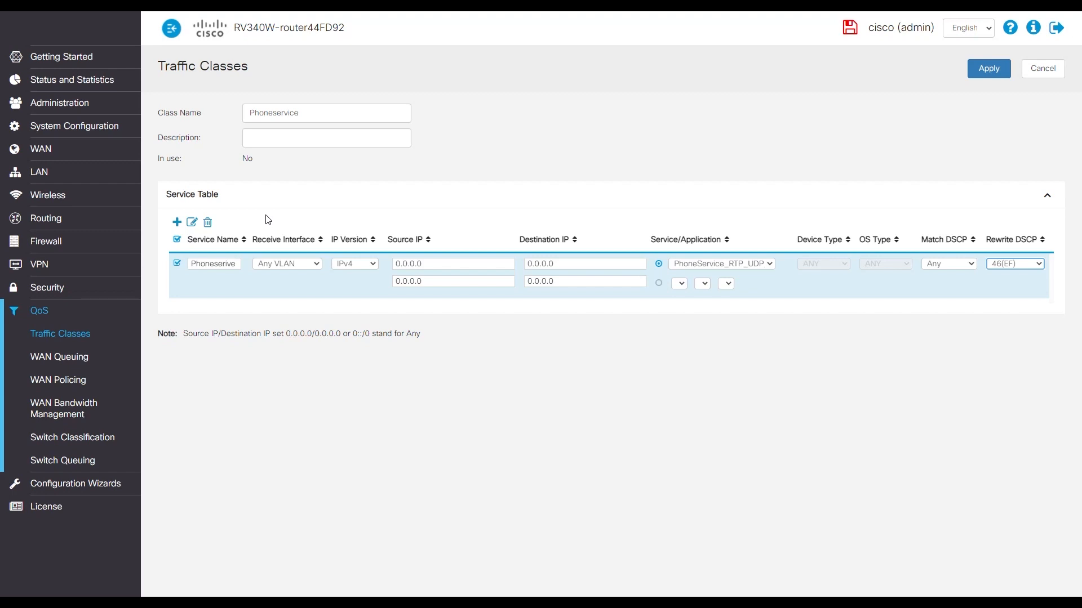
pyautogui.click(996, 71)
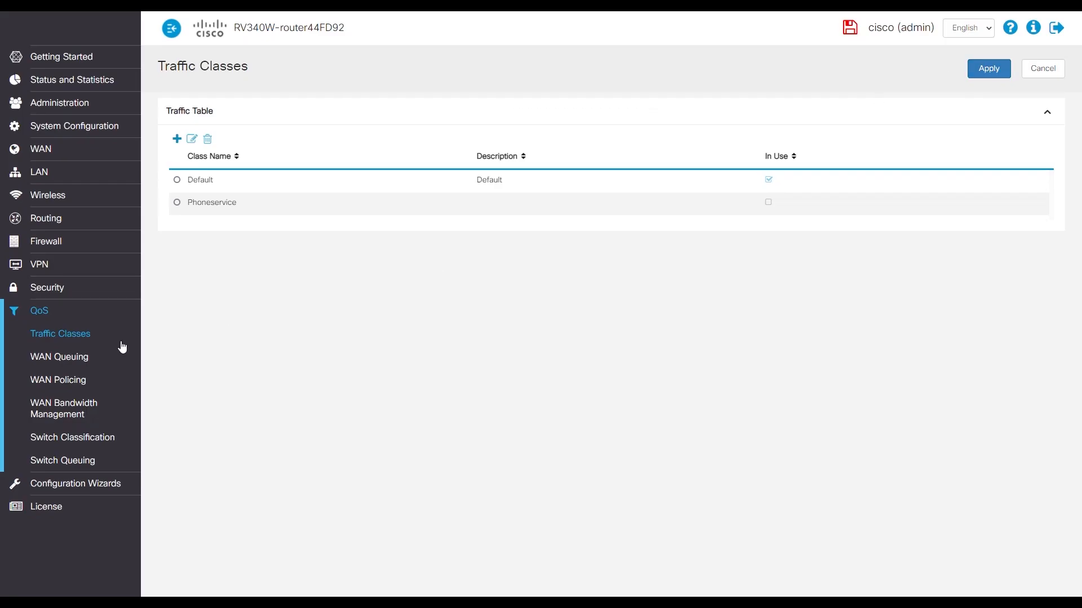
# Add a Low-Latency WAN queuing policy with the Phoneservice traffic class in its Priority queue, and apply it.
pyautogui.click(67, 358)
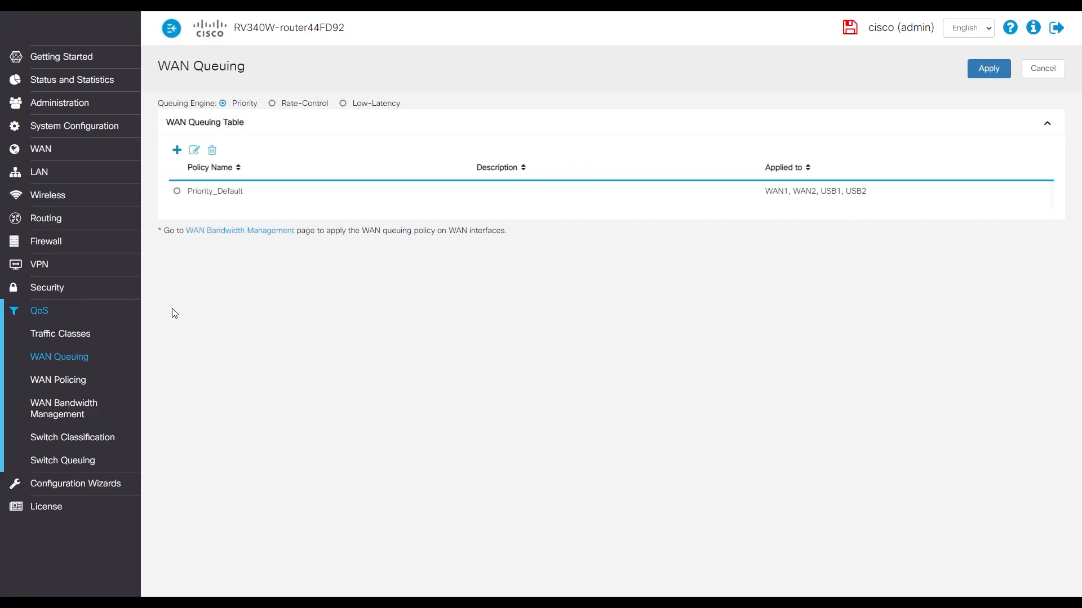
pyautogui.click(343, 103)
pyautogui.click(176, 149)
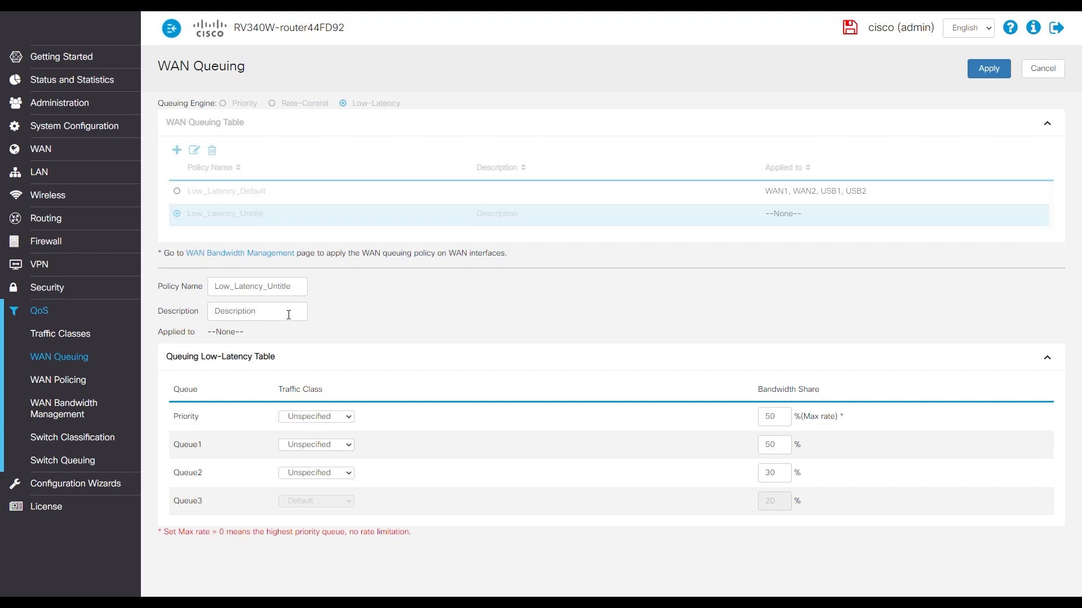
pyautogui.click(350, 418)
pyautogui.click(349, 418)
pyautogui.click(349, 420)
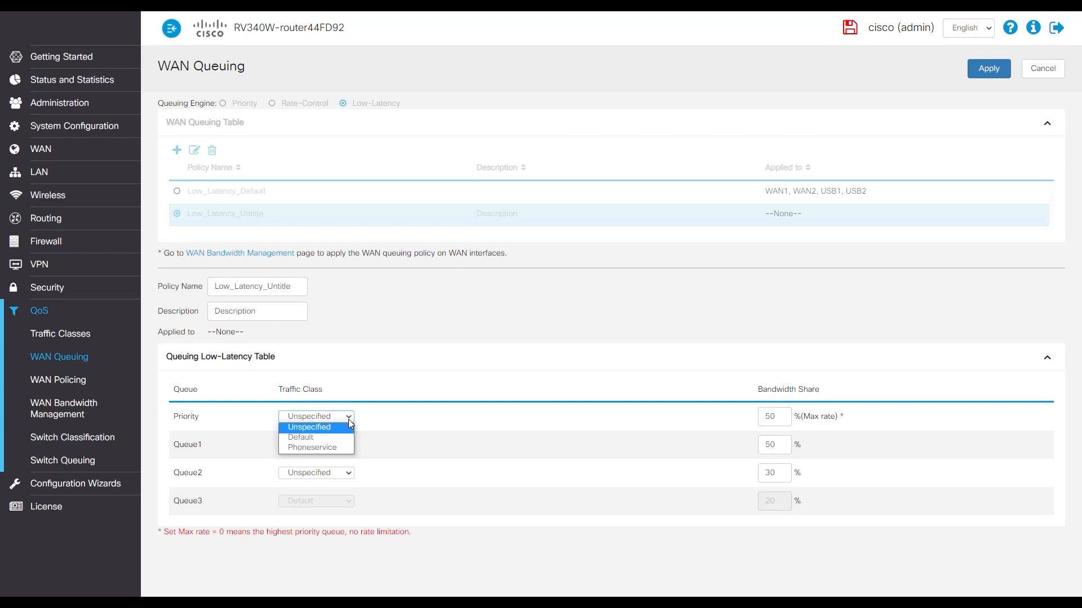
pyautogui.click(322, 449)
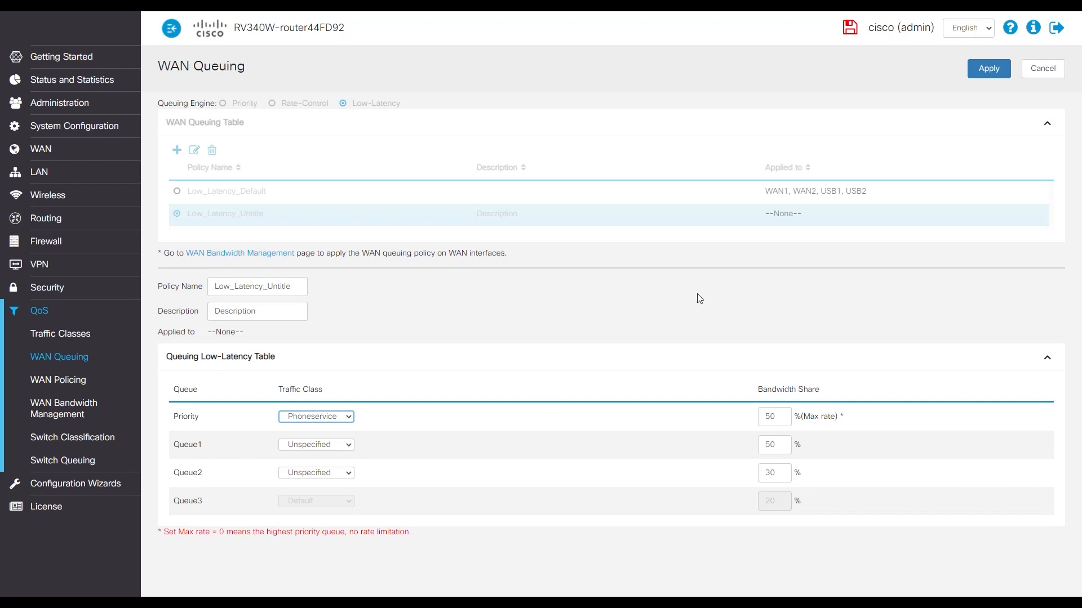
pyautogui.click(988, 69)
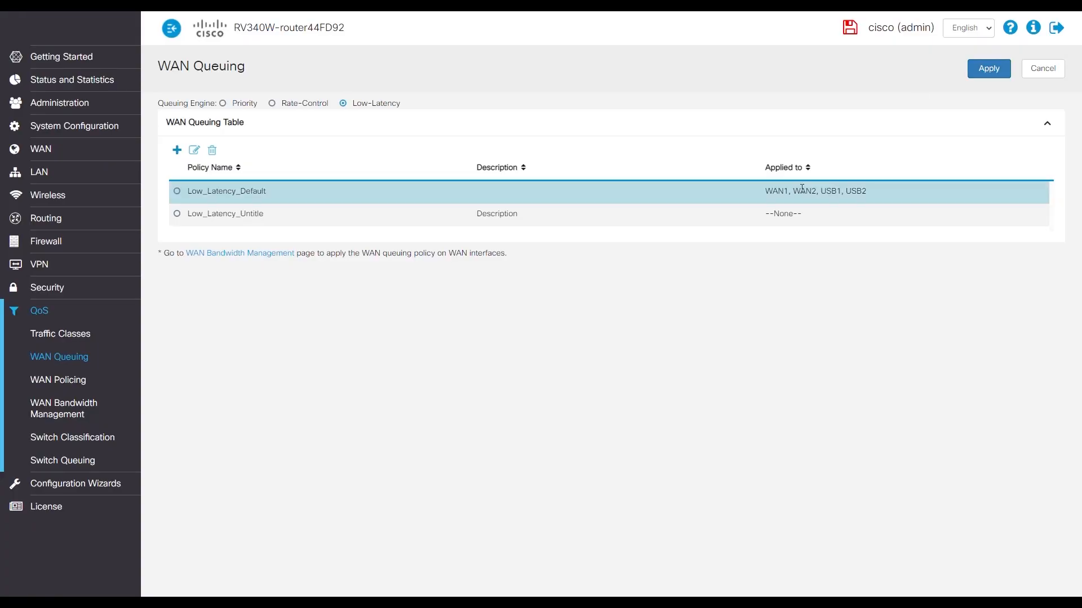
# Assign the Low_Latency_Untitle policy as WAN1's outbound queuing policy in WAN Bandwidth Management and apply it.
pyautogui.click(177, 193)
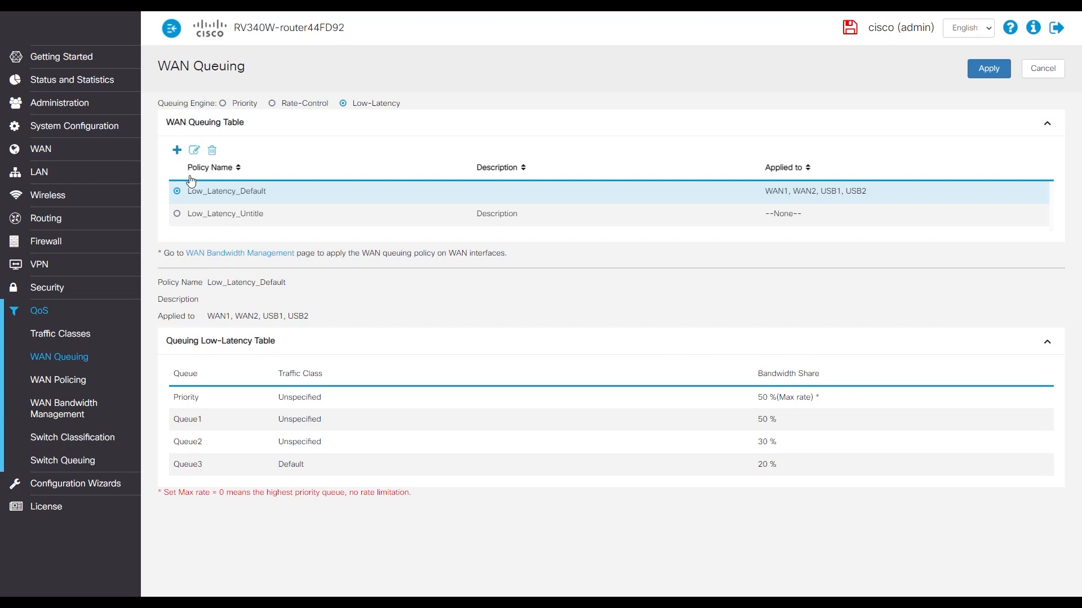
pyautogui.click(176, 214)
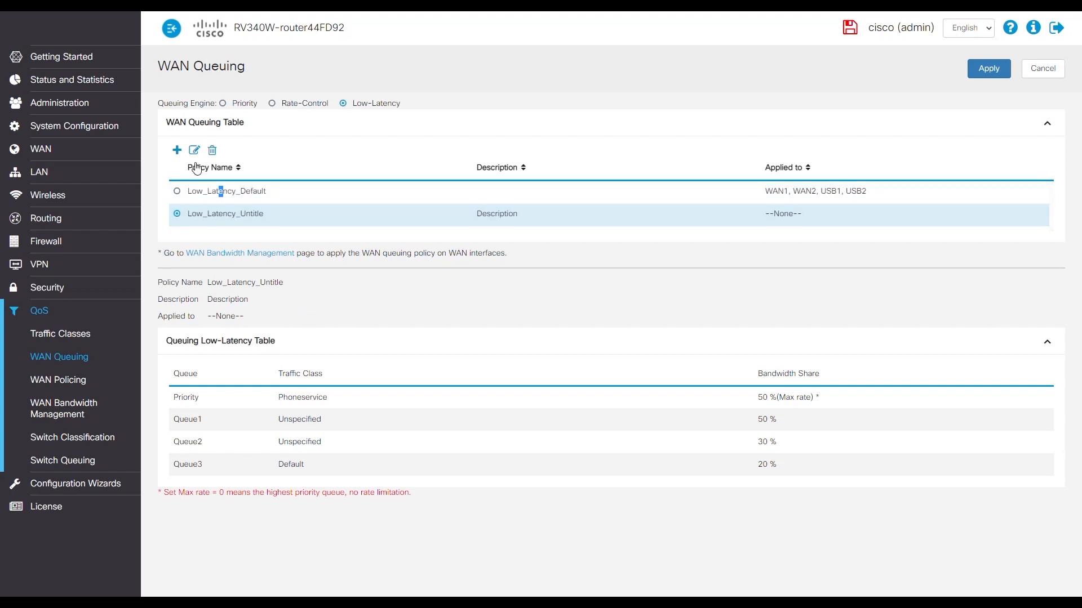
pyautogui.click(195, 150)
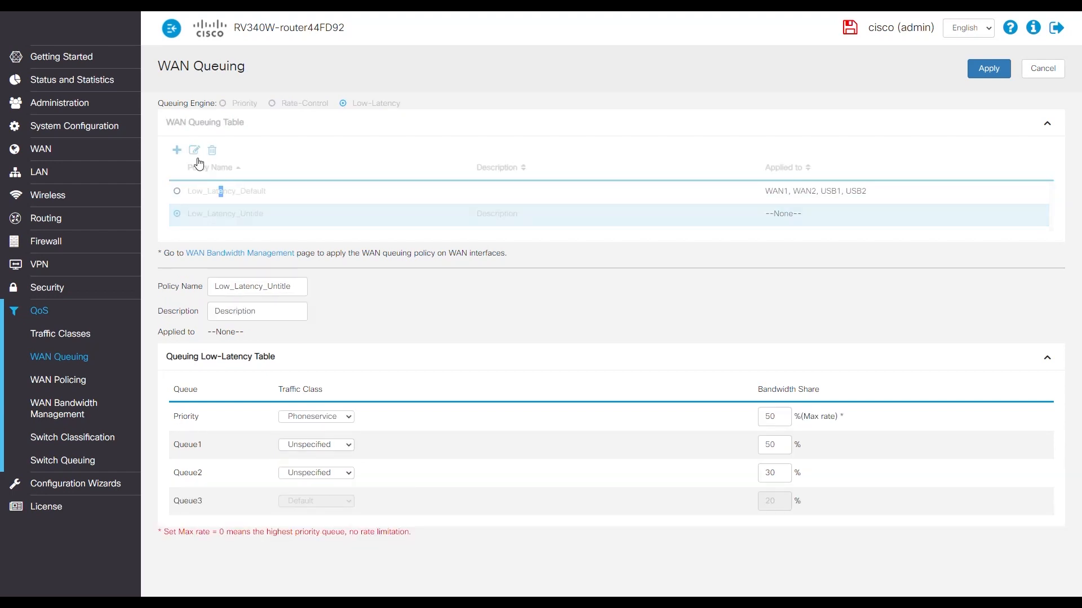
pyautogui.click(278, 258)
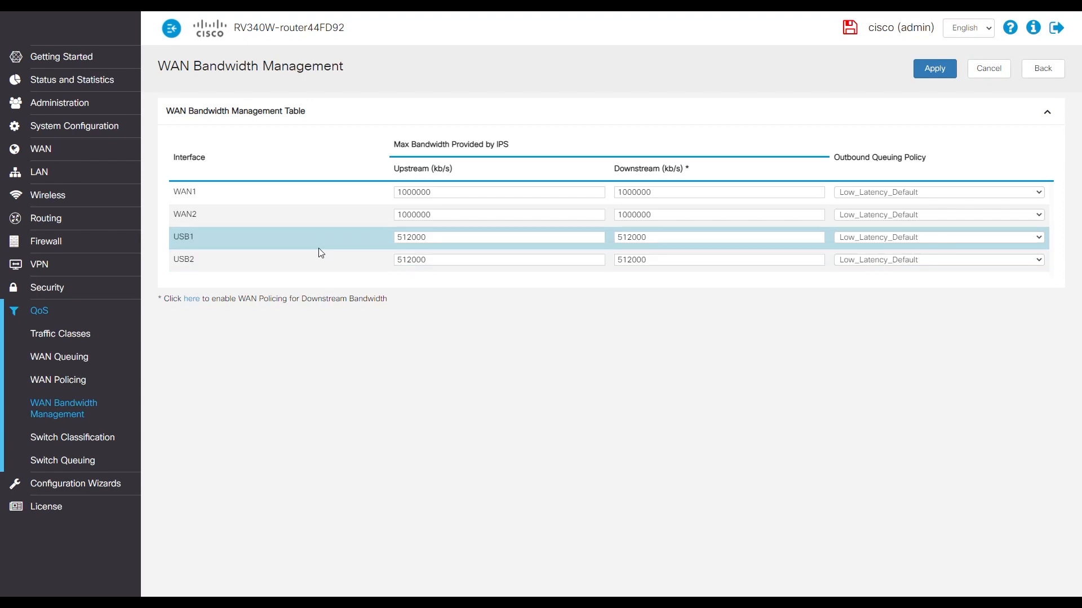
pyautogui.click(900, 193)
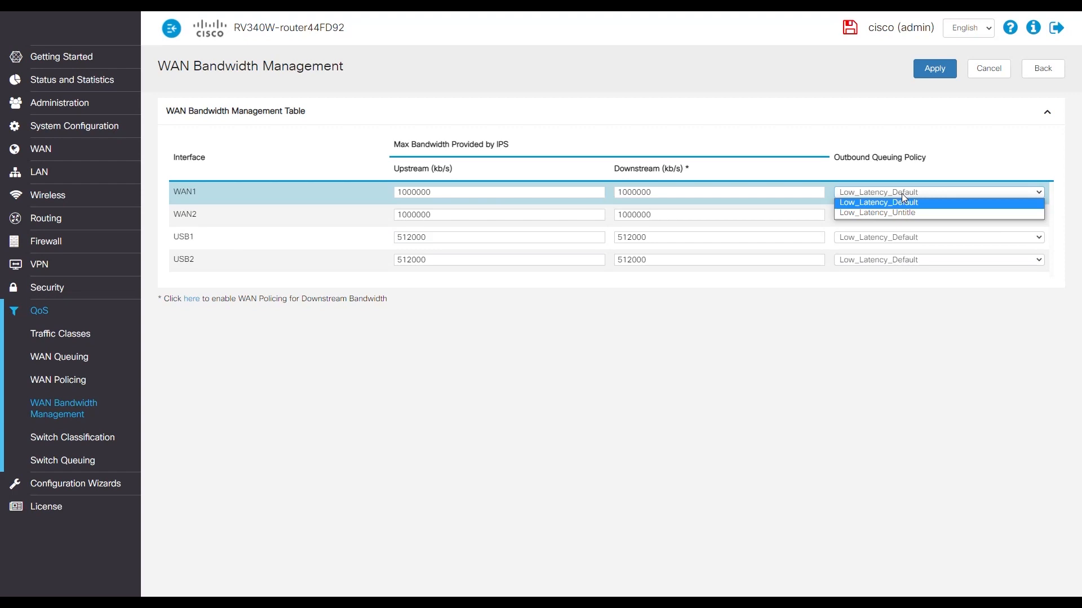
pyautogui.click(893, 212)
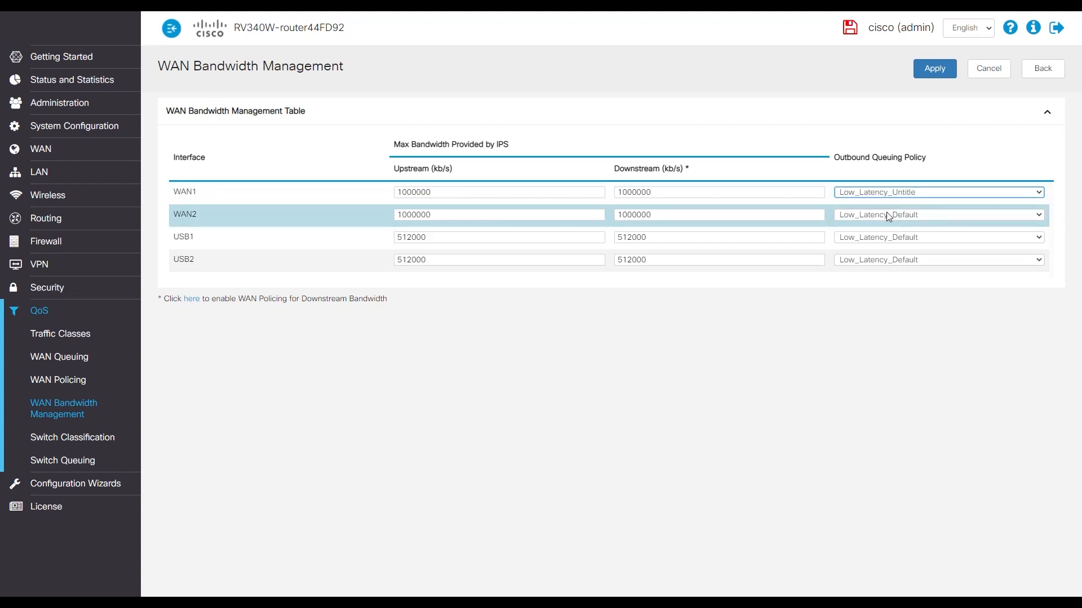
pyautogui.click(940, 73)
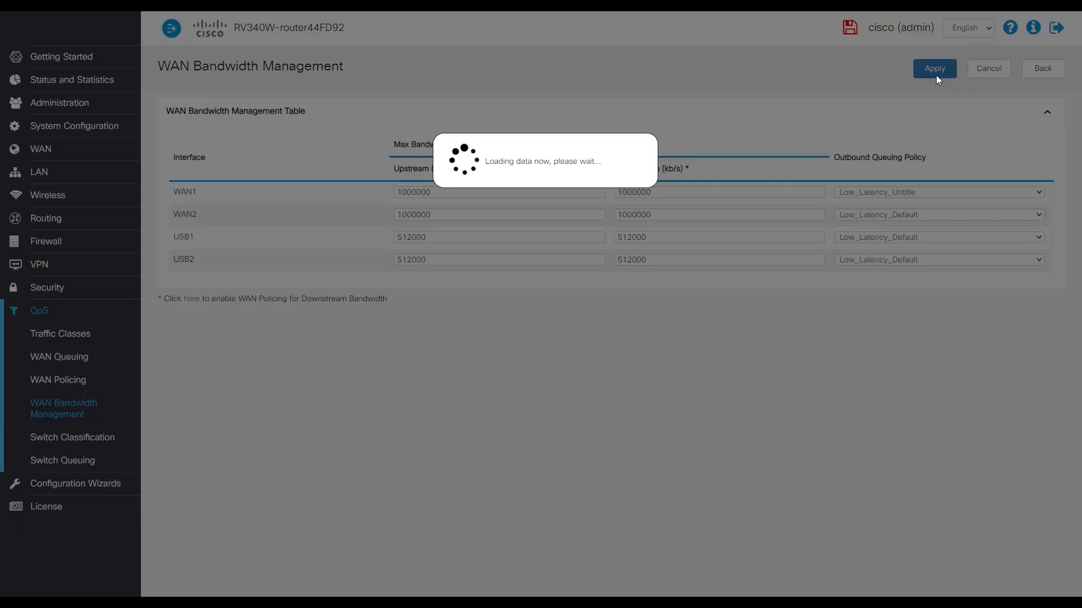